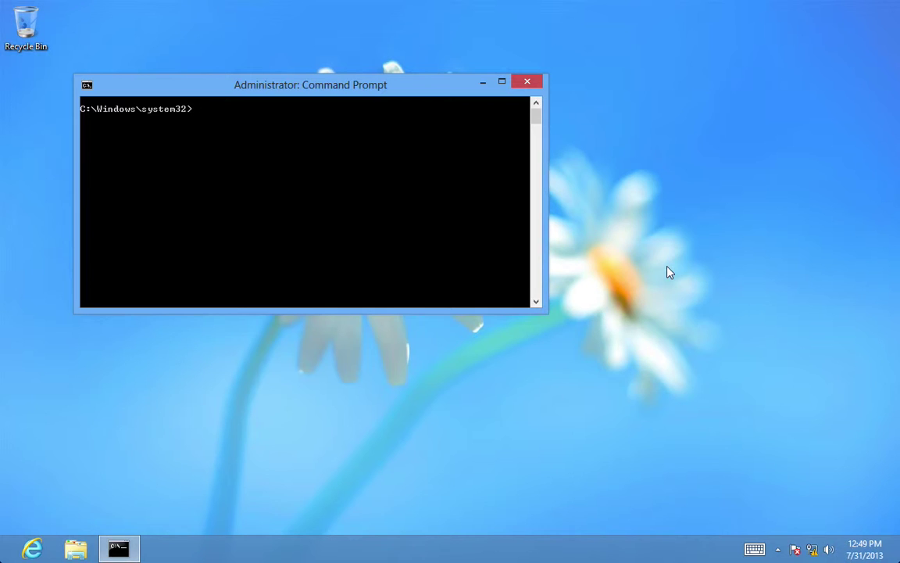
Run ipconfig in Command Prompt to show the client's current IP configuration.
text(ipconfig)
key(Return)
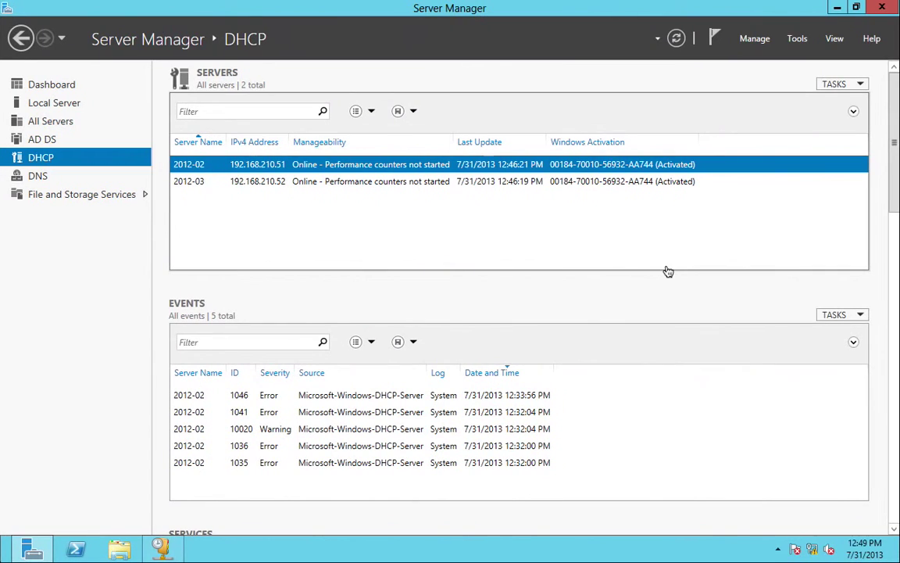
Minimize Server Manager to reveal the DHCP console with servers 192.168.210.51 and 192.168.210.52.
click(836, 10)
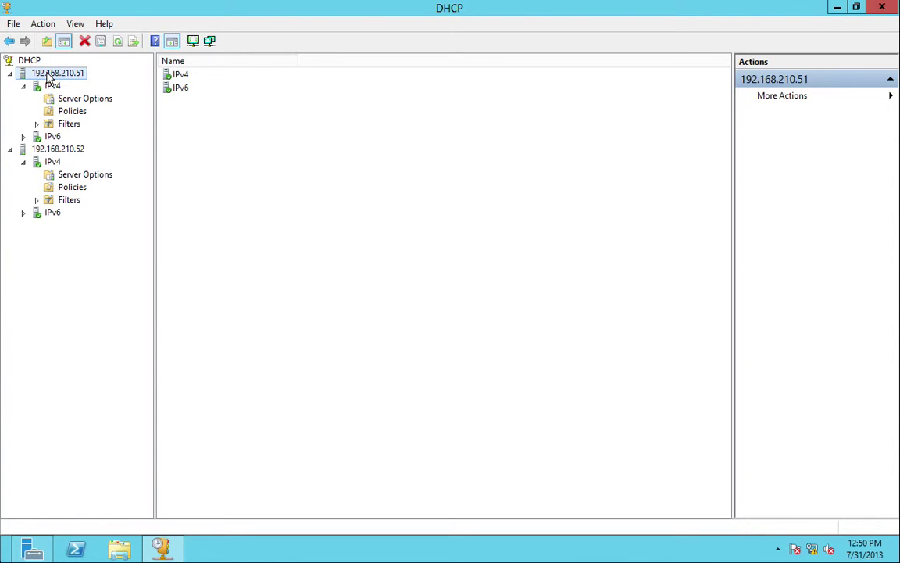
Launch the New Scope Wizard on the IPv4 node of 192.168.210.51.
right_click(47, 76)
click(46, 88)
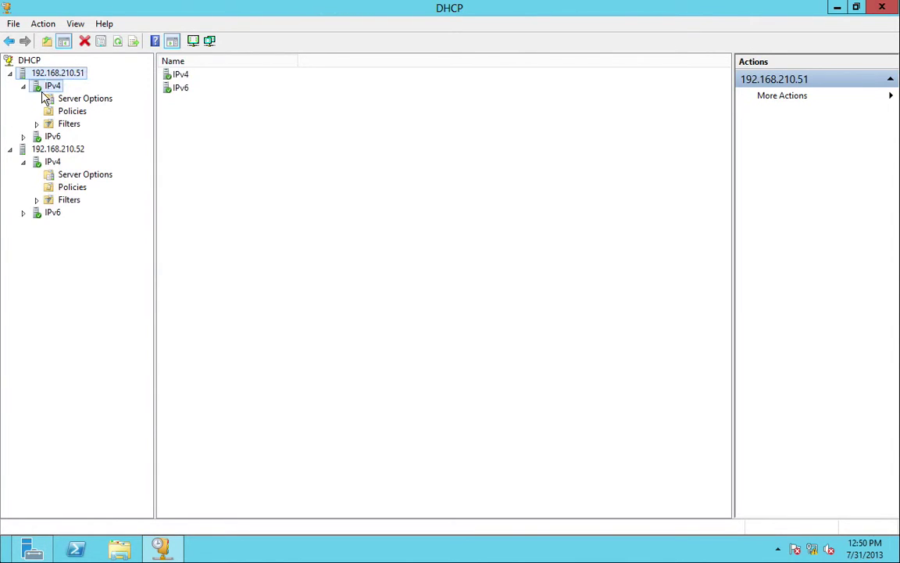
right_click(48, 88)
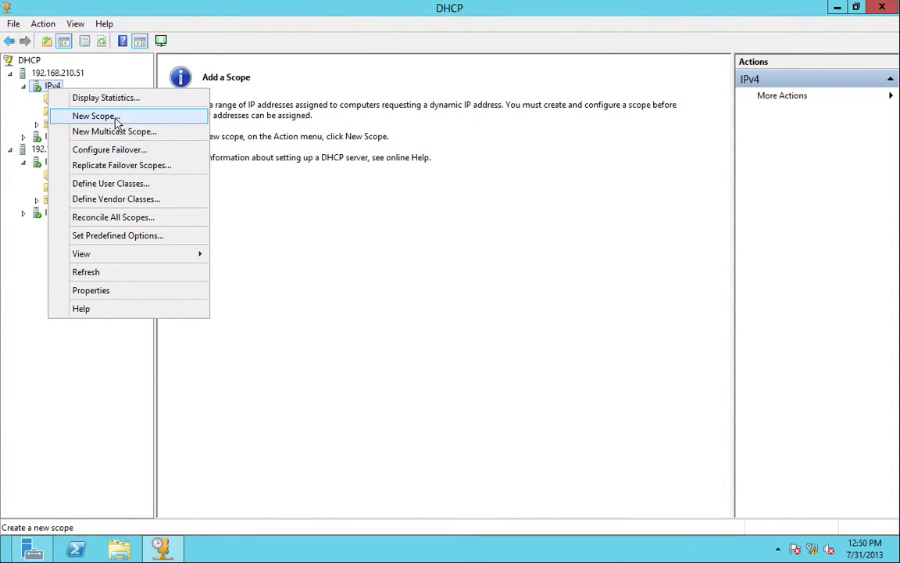
click(105, 115)
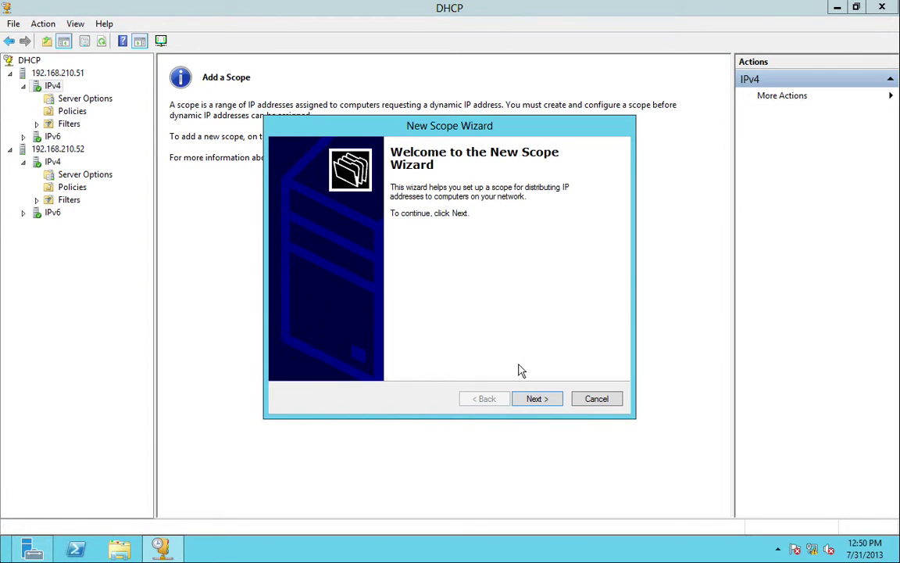
click(539, 400)
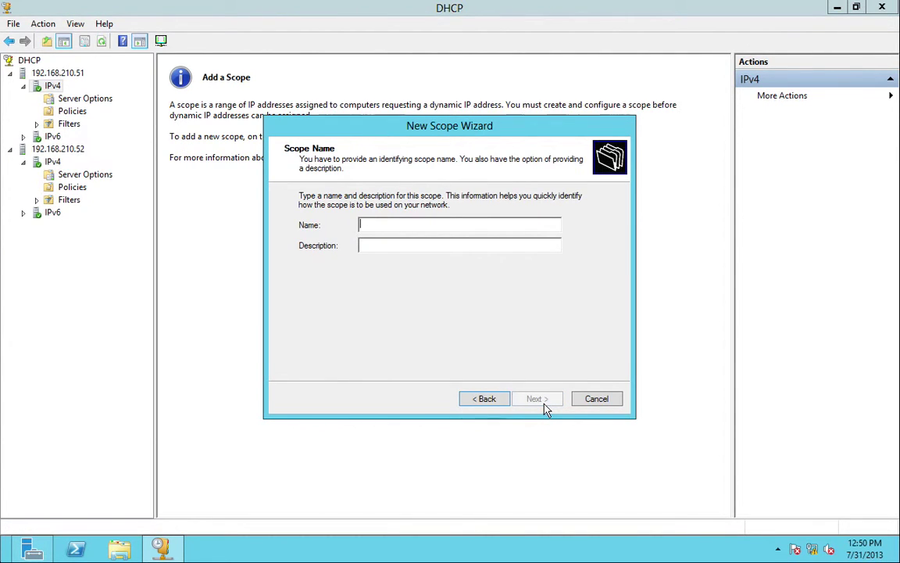
Name the scope LAN1 and enter the range 192.168.210.100 to 192.168.210.110.
text(LAN1)
click(539, 400)
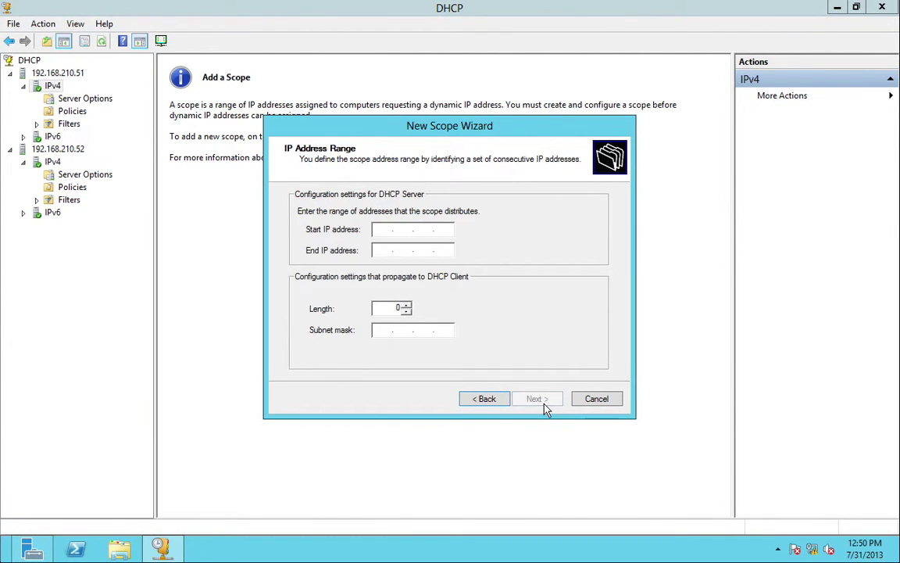
text(192 . 168 . 210 . 100)
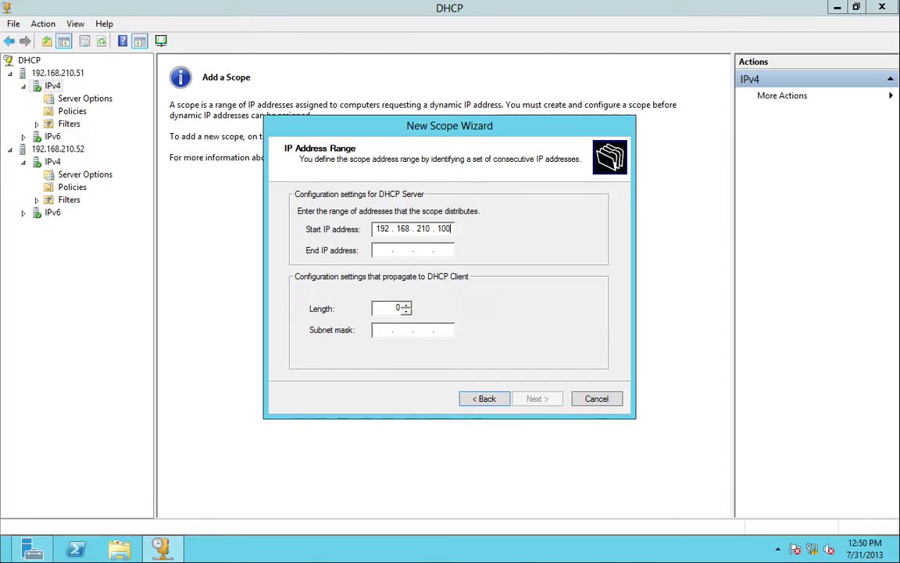
key(Tab)
text(192 . 168 . 210 . )
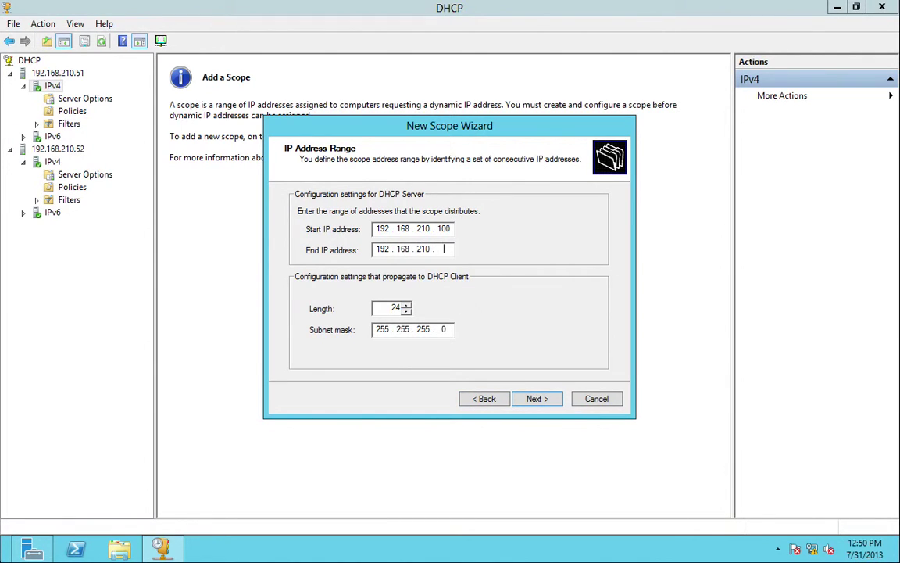
text(110)
Accept the address range, add no exclusions, and set a 2-day lease duration.
click(545, 412)
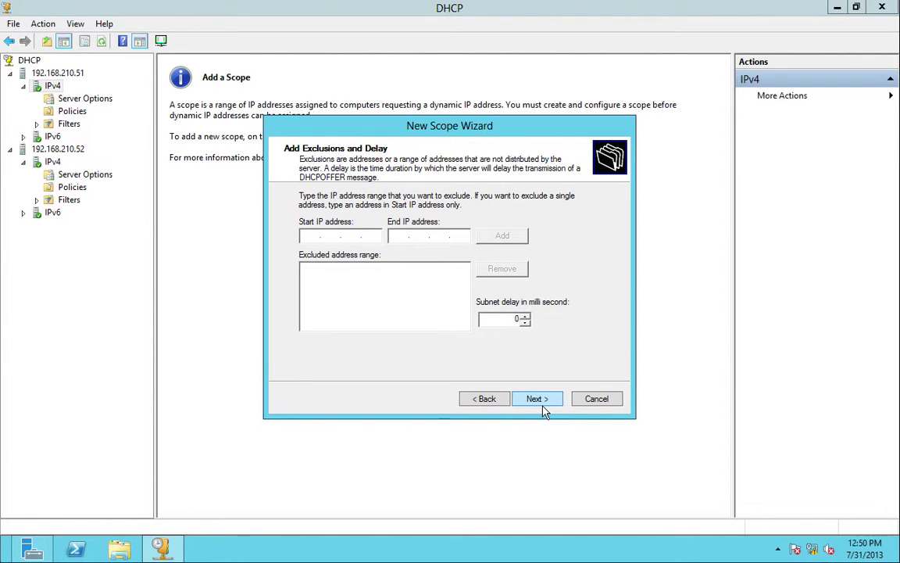
click(544, 407)
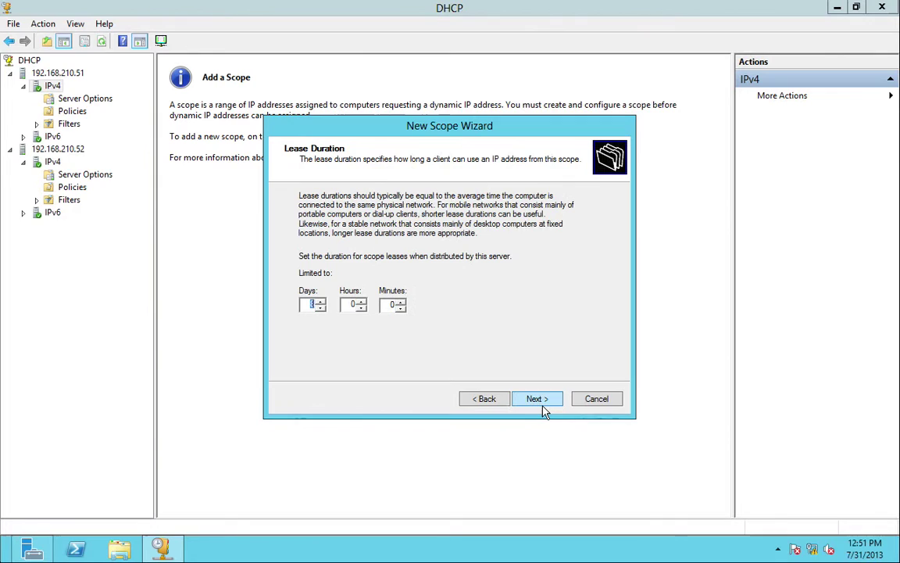
text(2)
click(552, 406)
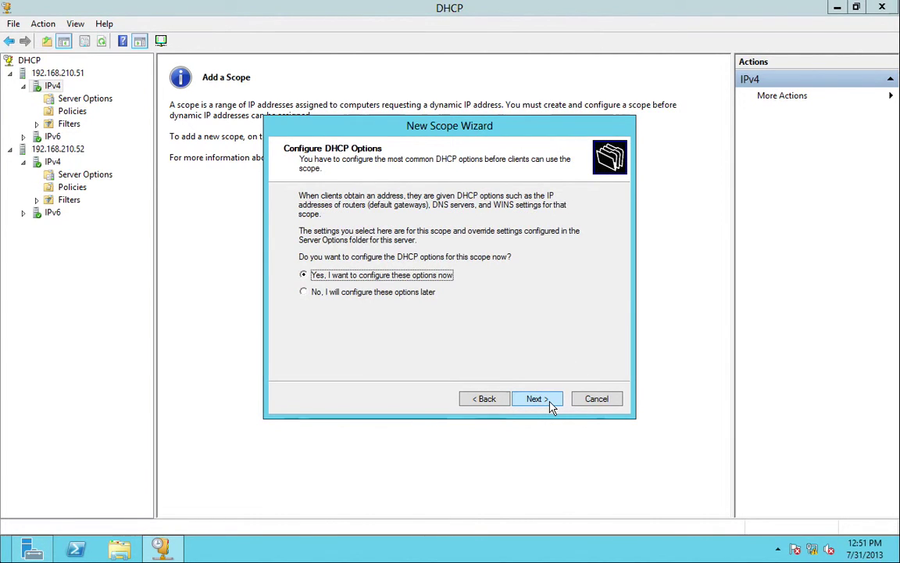
Choose to configure scope options now and enter gateway 192.168.210.2.
click(551, 406)
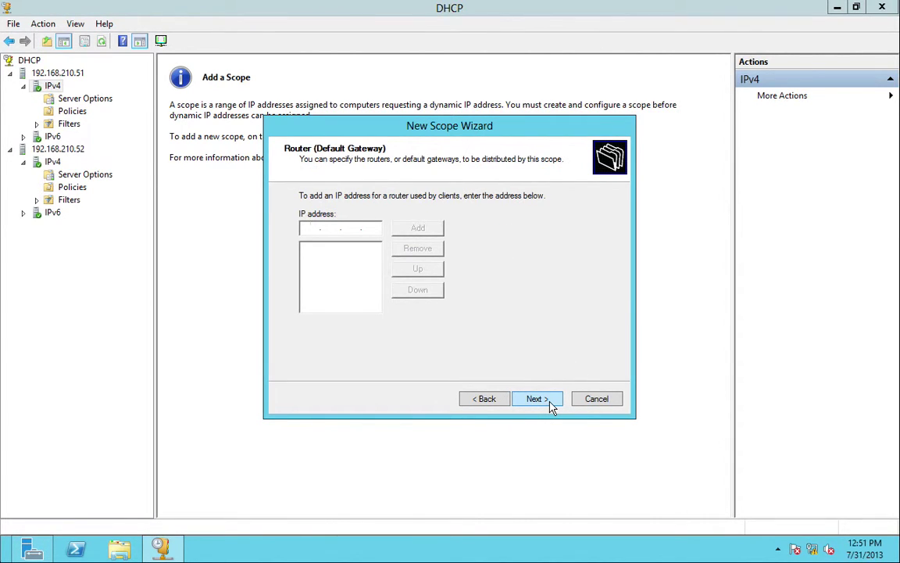
text(192 . 210)
key(BackSpace)
key(BackSpace)
key(BackSpace)
text(168 . 210 . 2)
Add router 192.168.210.2, keep DNS server 192.168.210.50, and skip WINS servers.
click(418, 227)
click(530, 398)
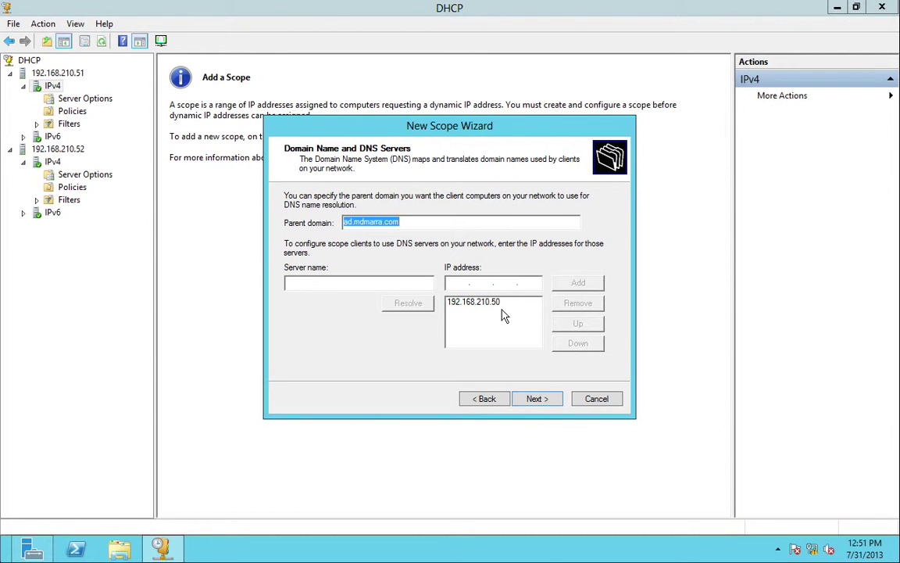
click(535, 401)
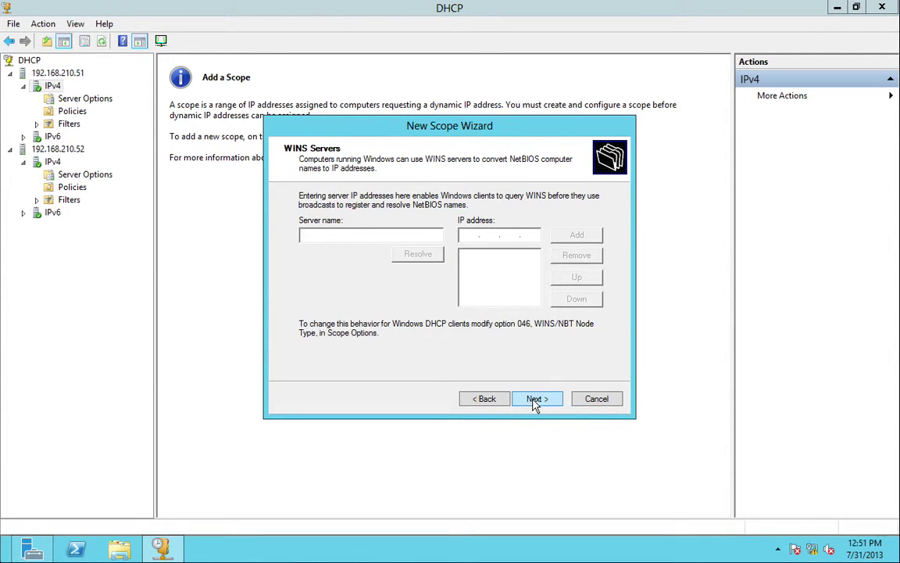
click(535, 400)
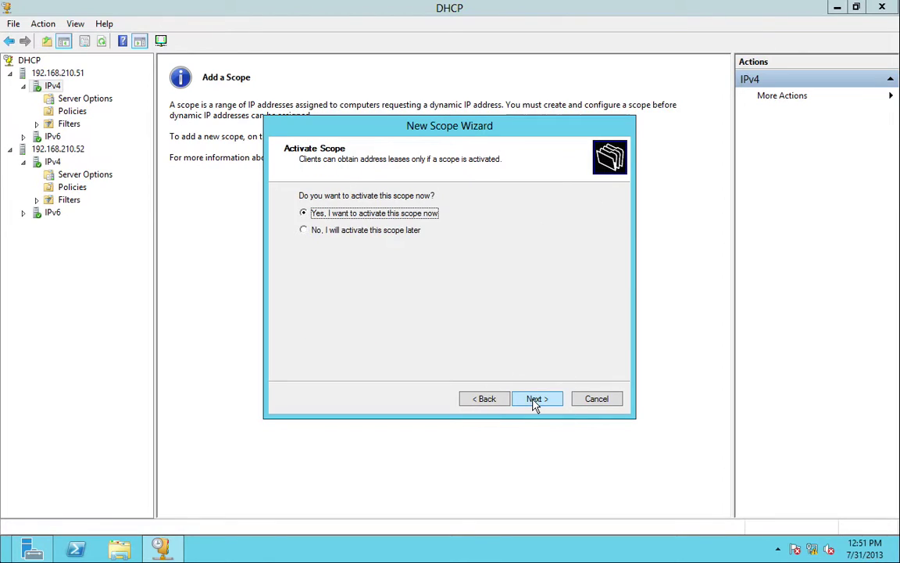
Activate and create the scope, then view its empty Address Leases list.
click(534, 400)
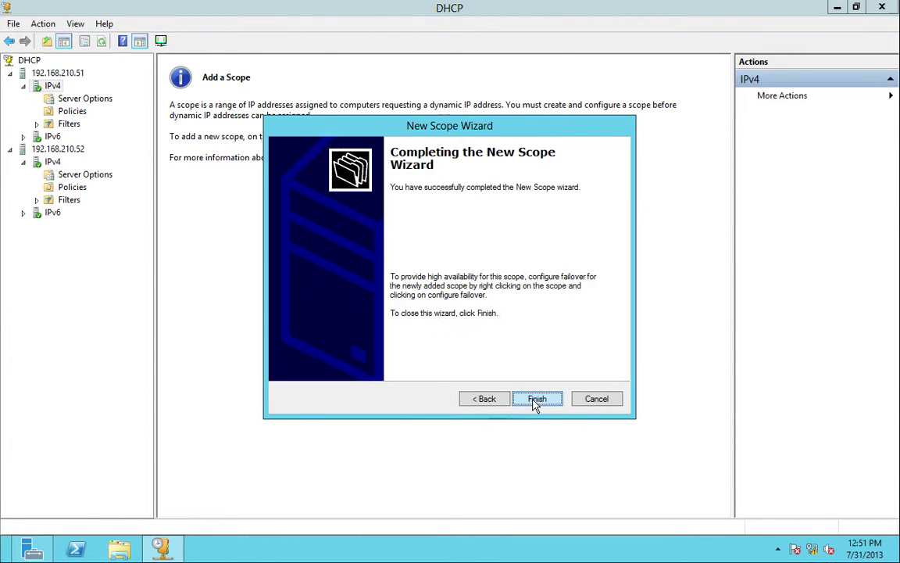
click(536, 400)
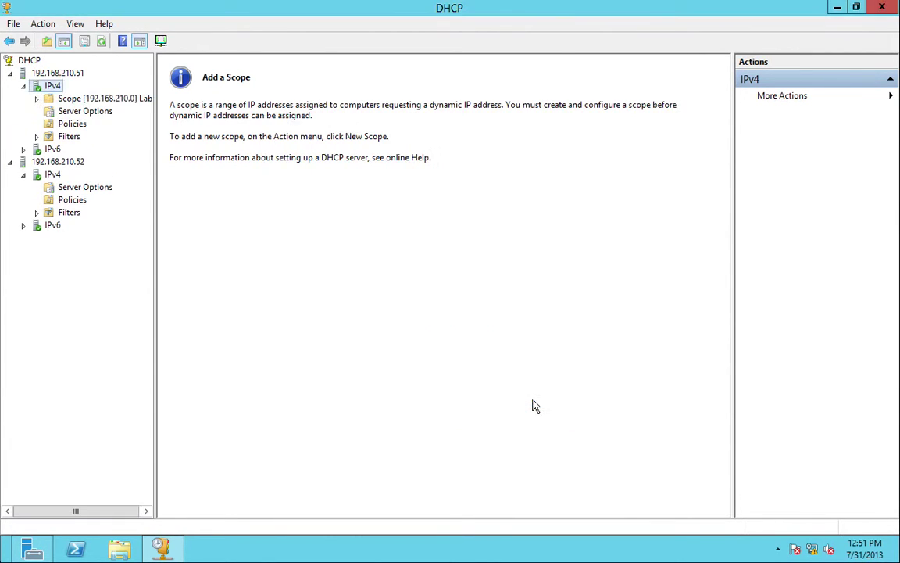
double_click(125, 98)
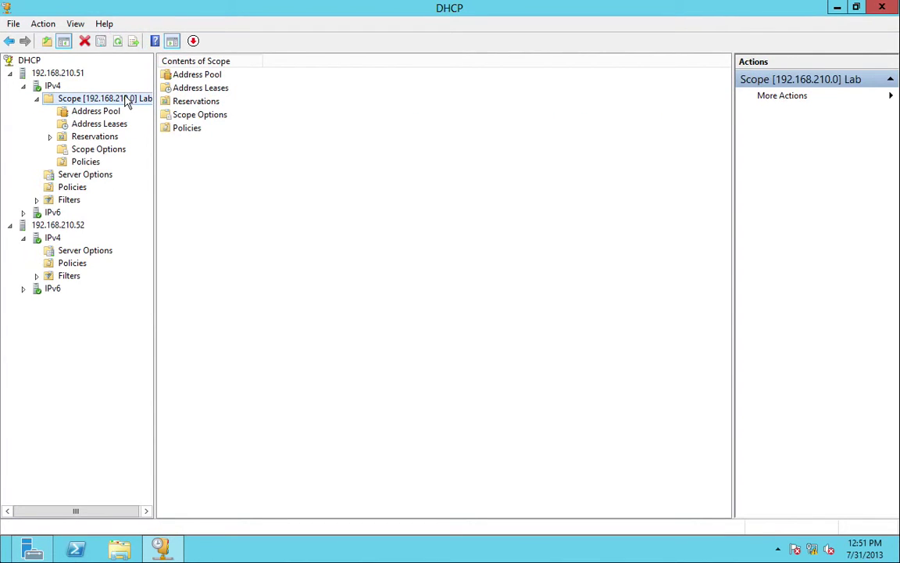
click(113, 125)
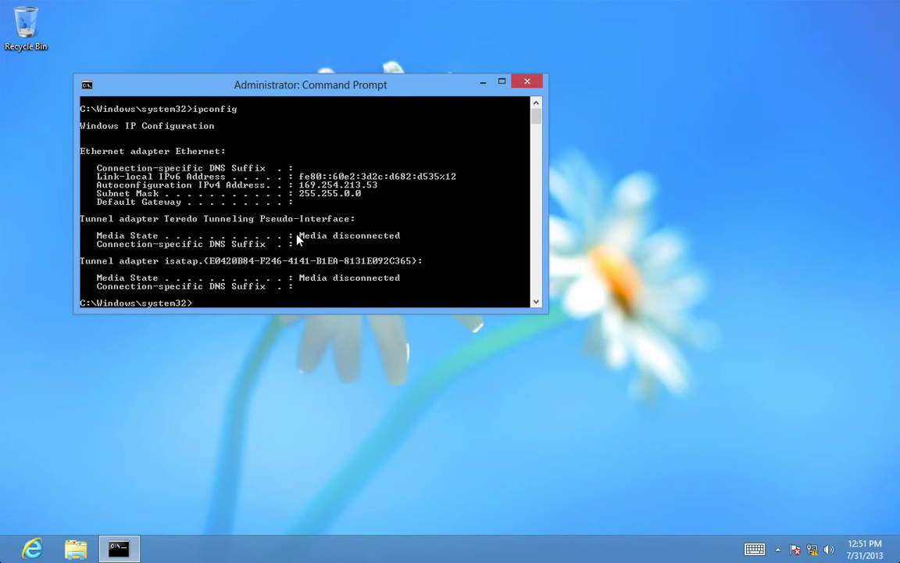
Run ipconfig /renew so the client gets 192.168.210.100 with gateway 192.168.210.2.
text(ipconfig /renew)
key(Return)
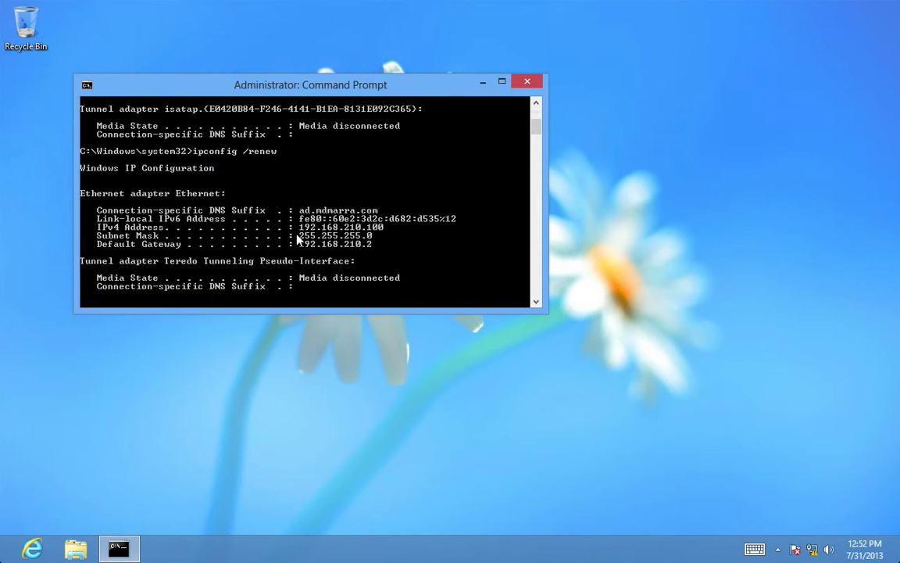
text(ipcon)
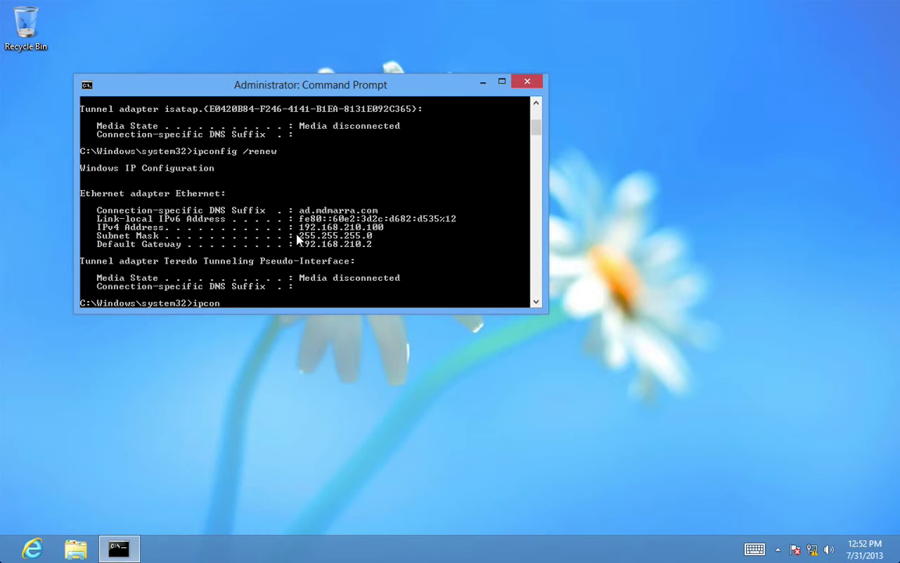
key(BackSpace)
key(BackSpace)
key(BackSpace)
key(BackSpace)
key(BackSpace)
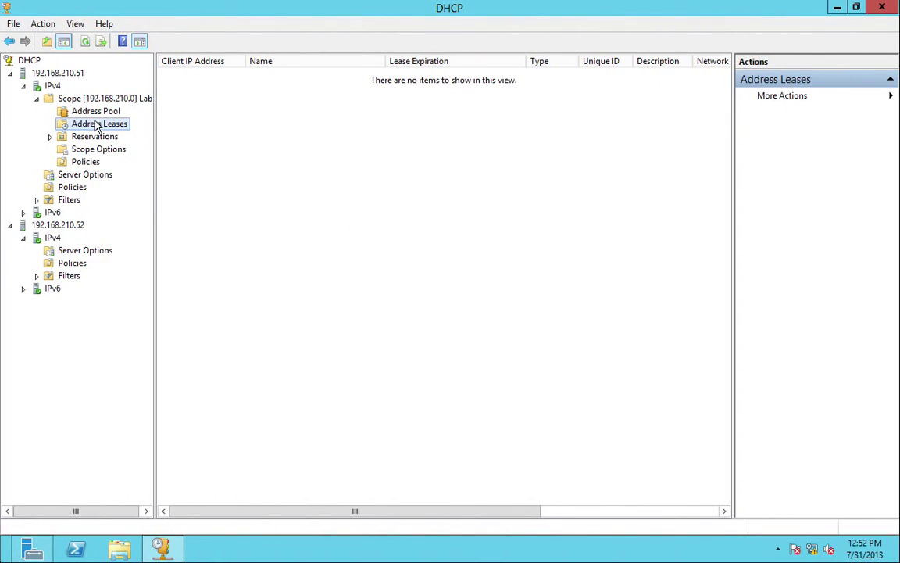
Refresh the Lab scope's leases to confirm 192.168.210.100 appears, then collapse the scope.
click(85, 41)
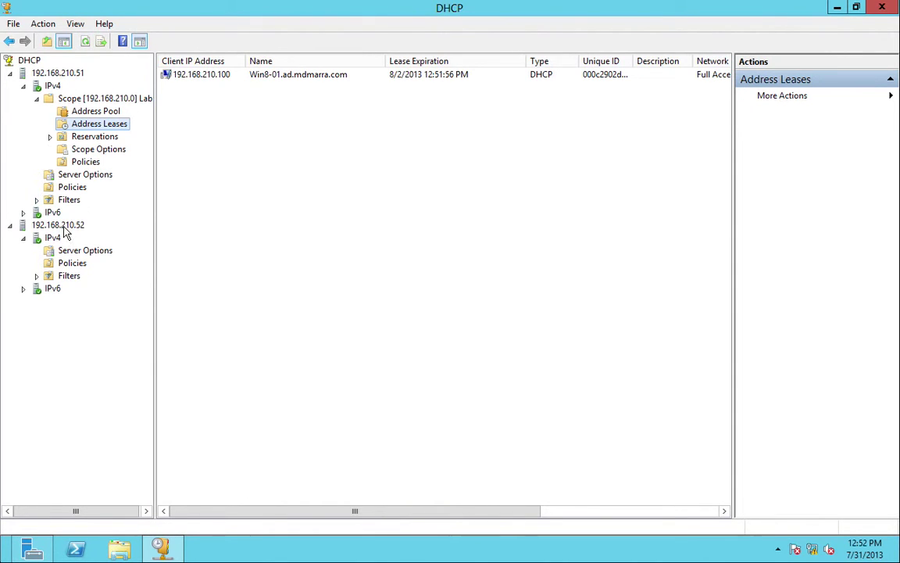
click(68, 100)
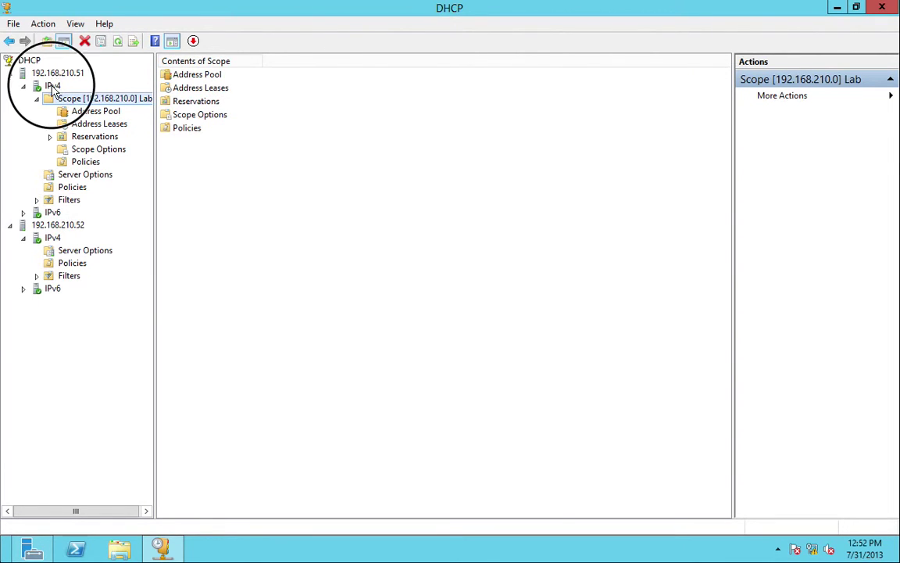
click(52, 87)
click(36, 98)
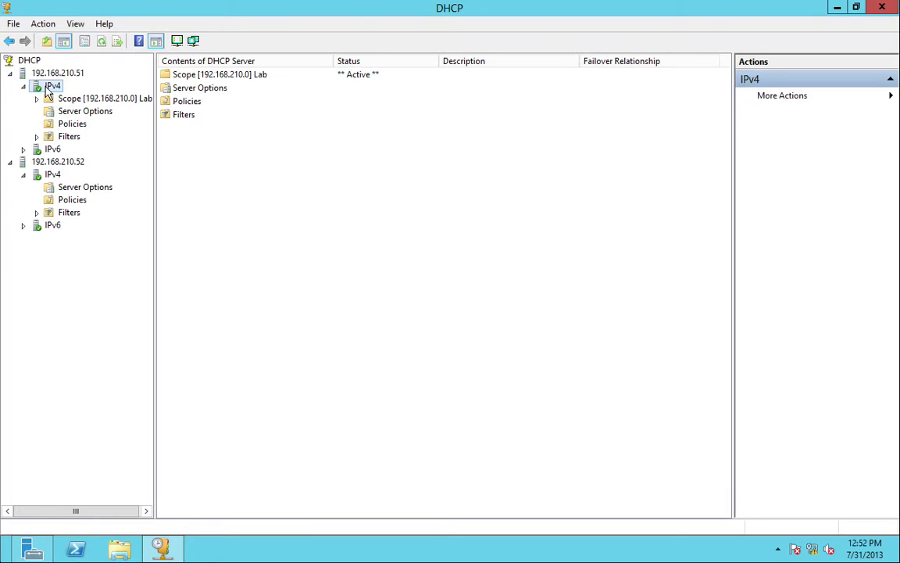
right_click(47, 91)
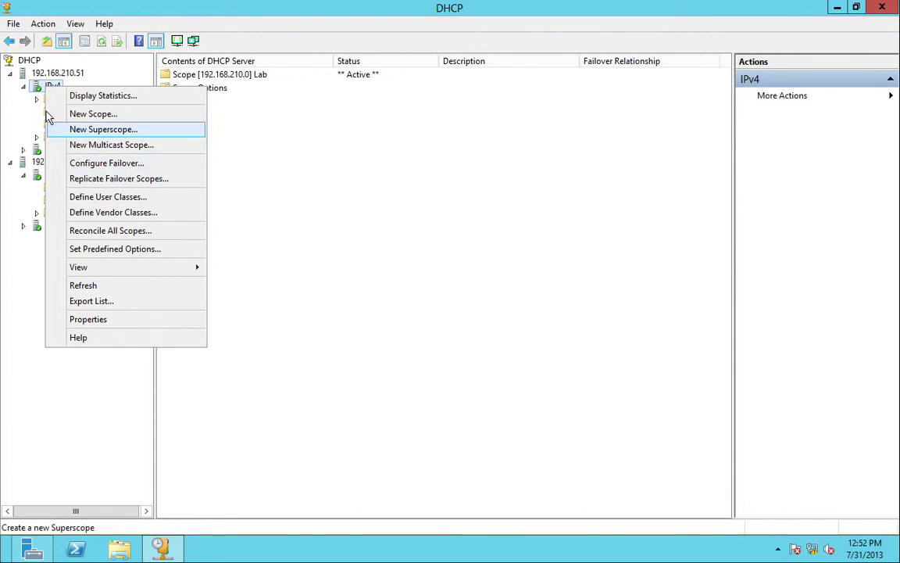
Open Configure Failover on 192.168.210.51's IPv4 node, with scope 192.168.210.0 selected.
click(36, 82)
click(70, 98)
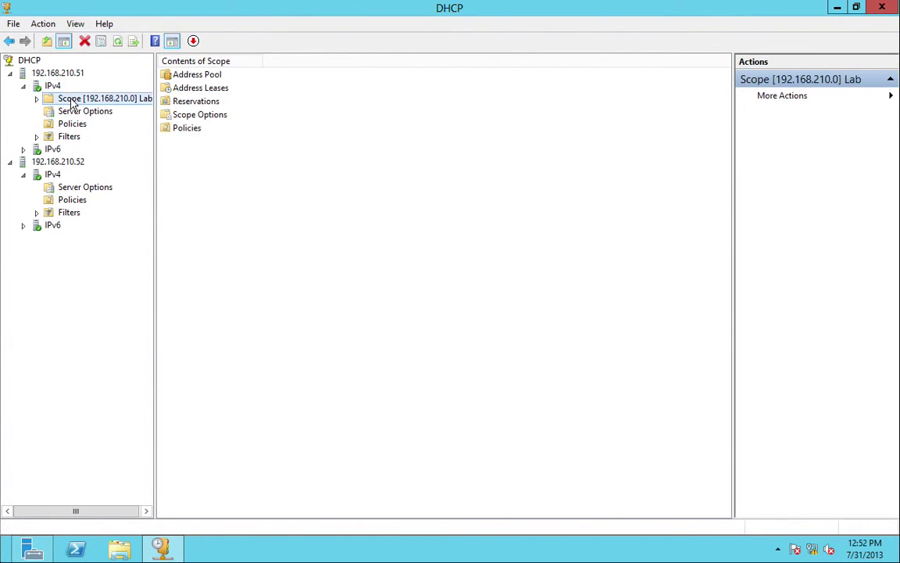
right_click(71, 100)
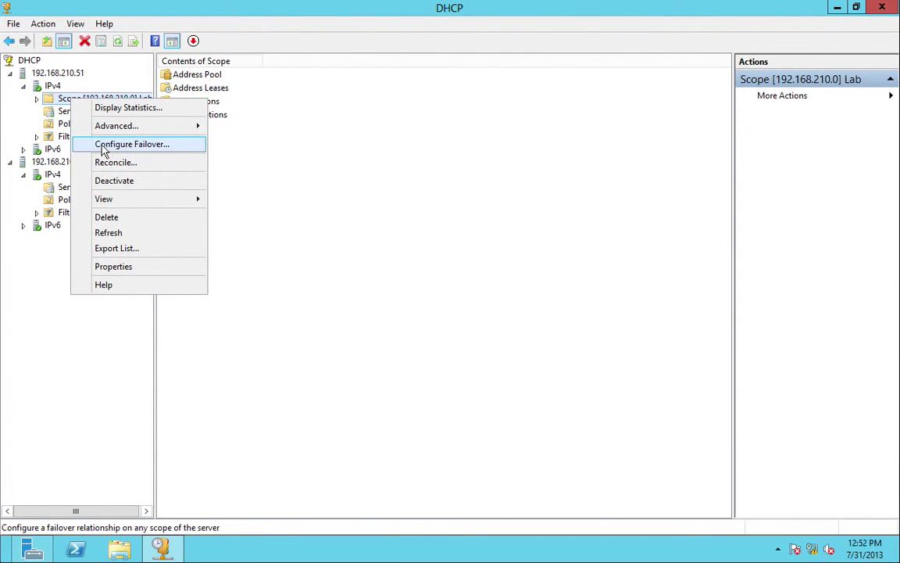
click(51, 87)
right_click(52, 87)
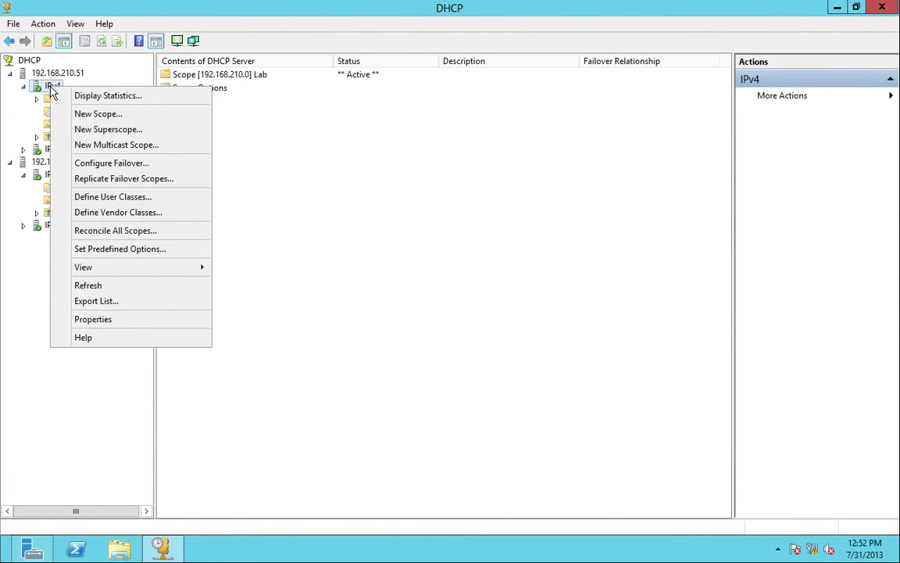
click(106, 163)
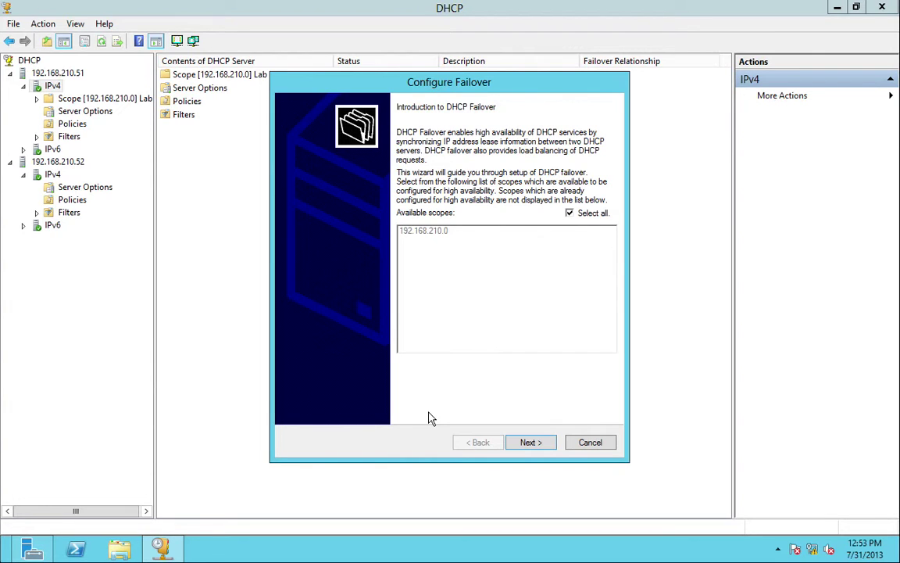
Pick 192.168.210.52 as partner server and disable reusing existing failover relationships.
click(528, 442)
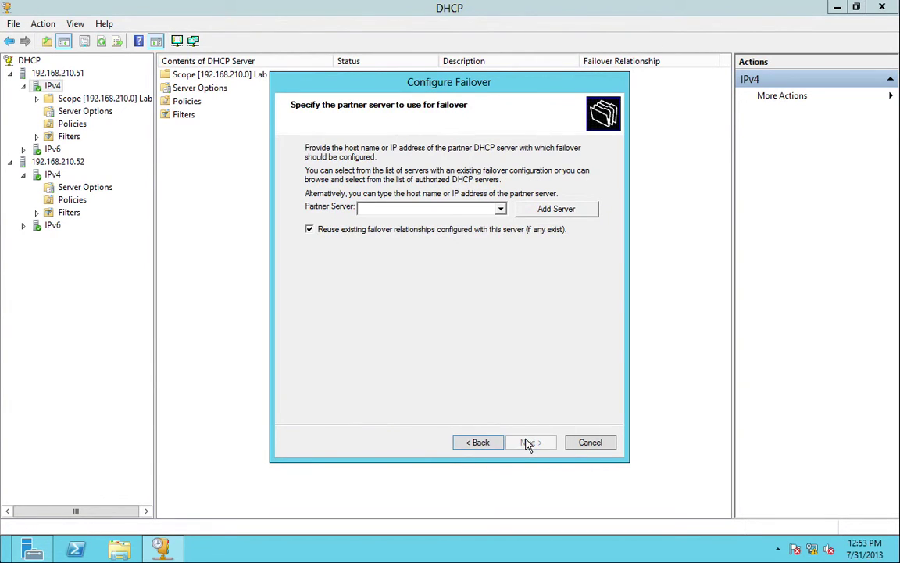
click(503, 211)
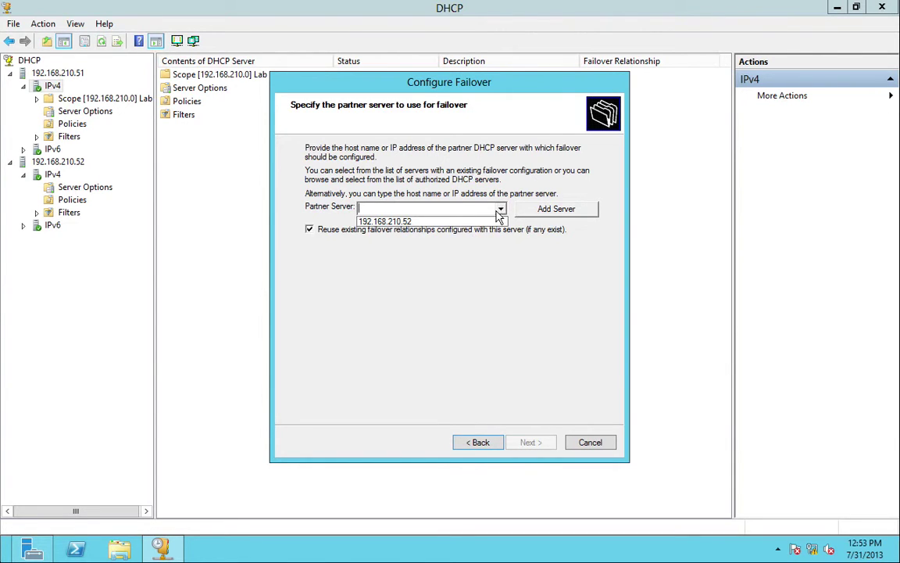
click(490, 222)
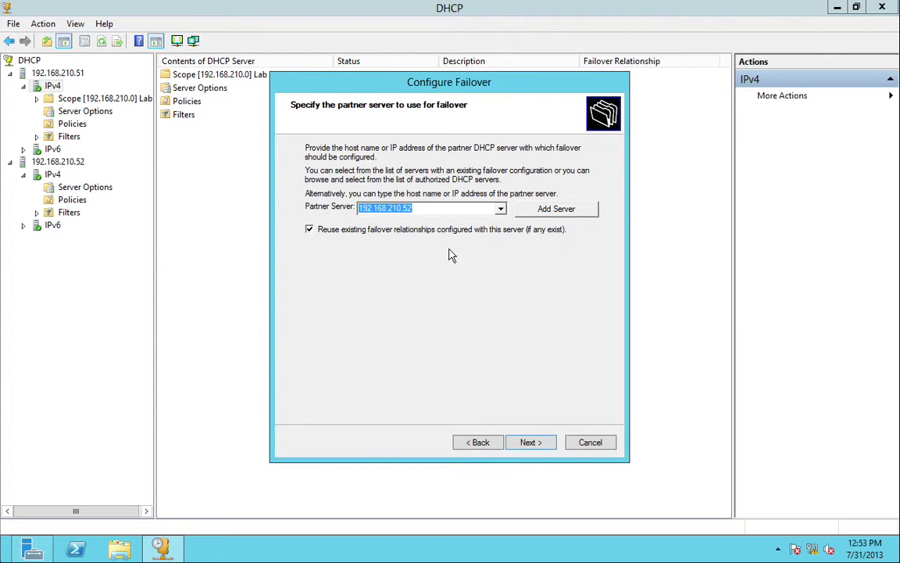
click(419, 236)
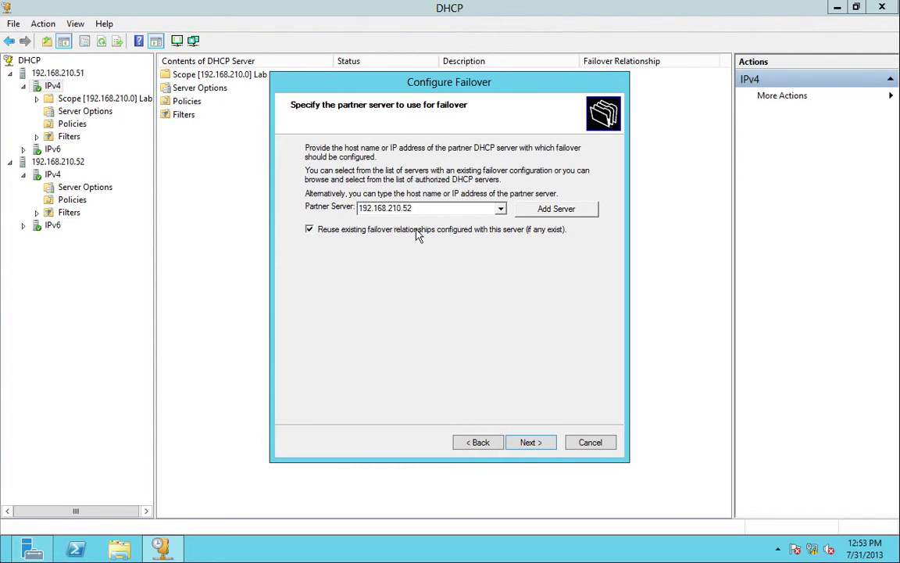
Name the relationship HQ Replication, keep Load balance mode at 50/50, and enter the shared secret.
click(529, 443)
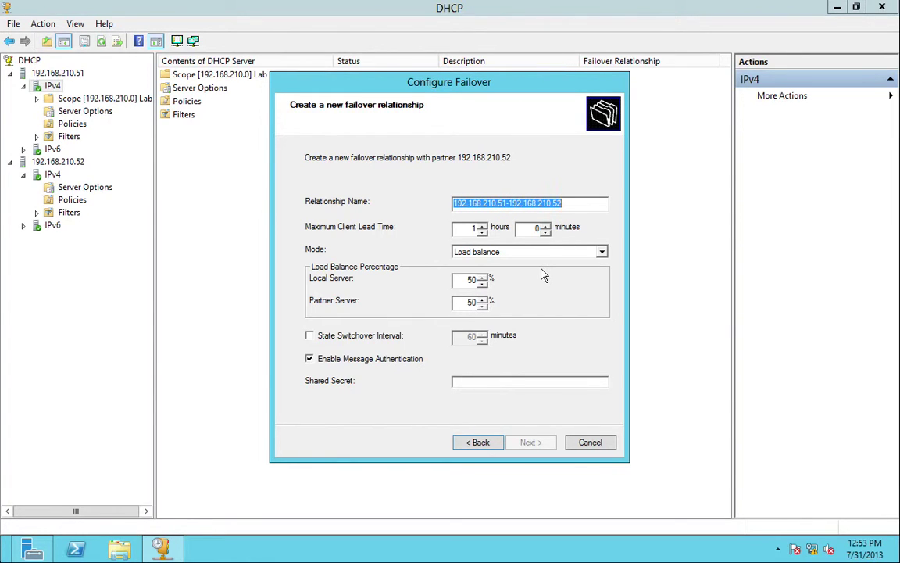
text(HQ R)
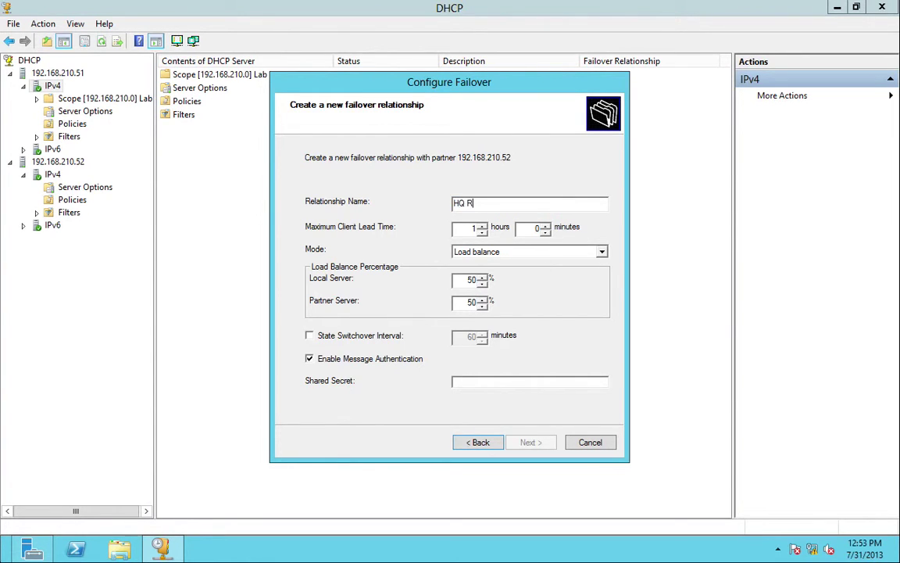
text(eplication)
click(462, 254)
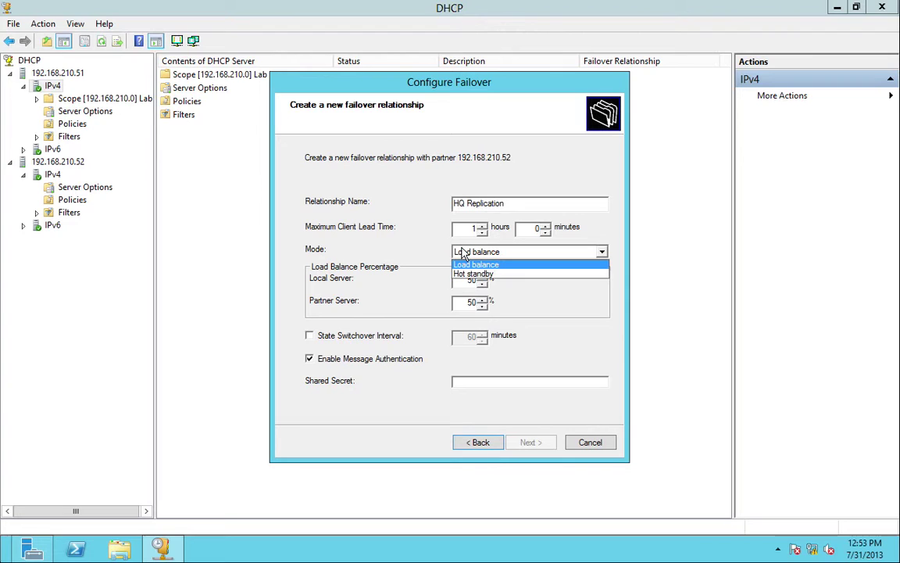
click(466, 274)
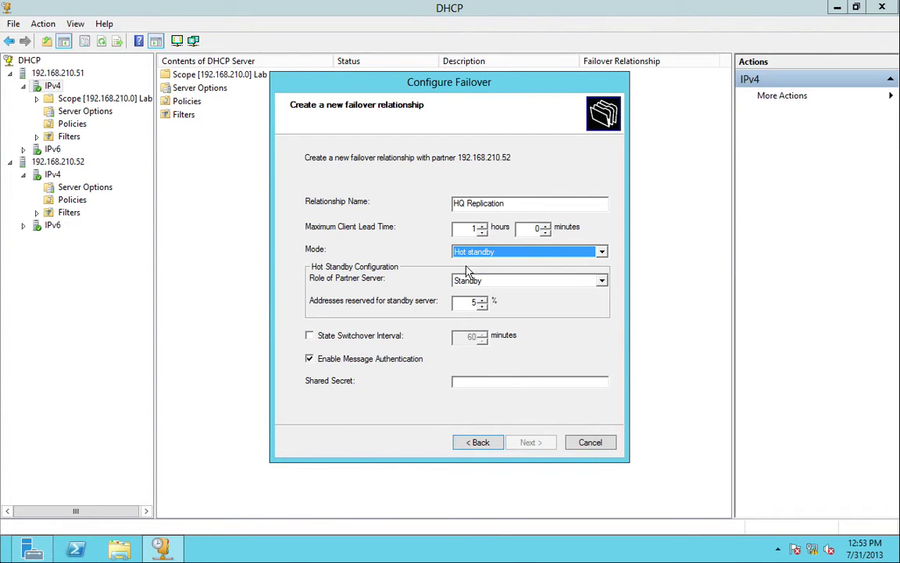
click(476, 258)
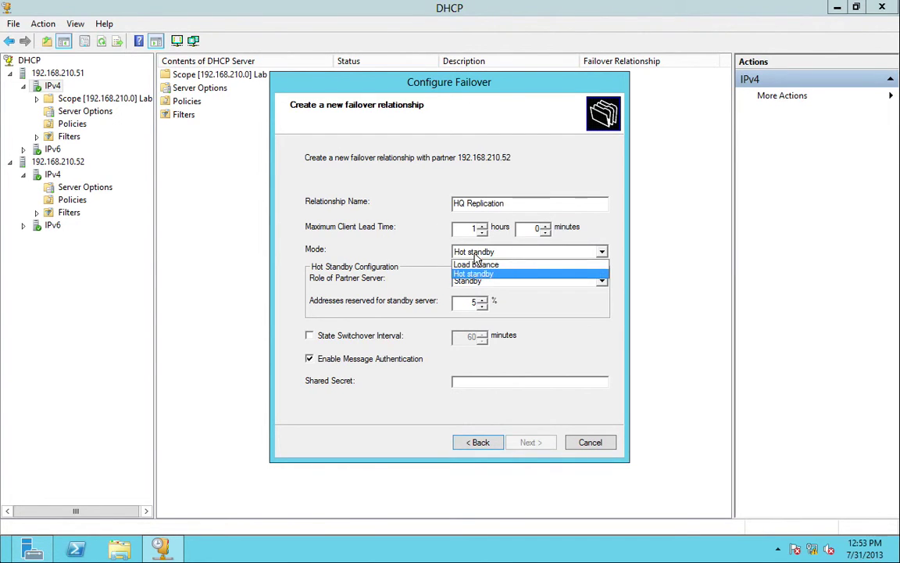
click(474, 266)
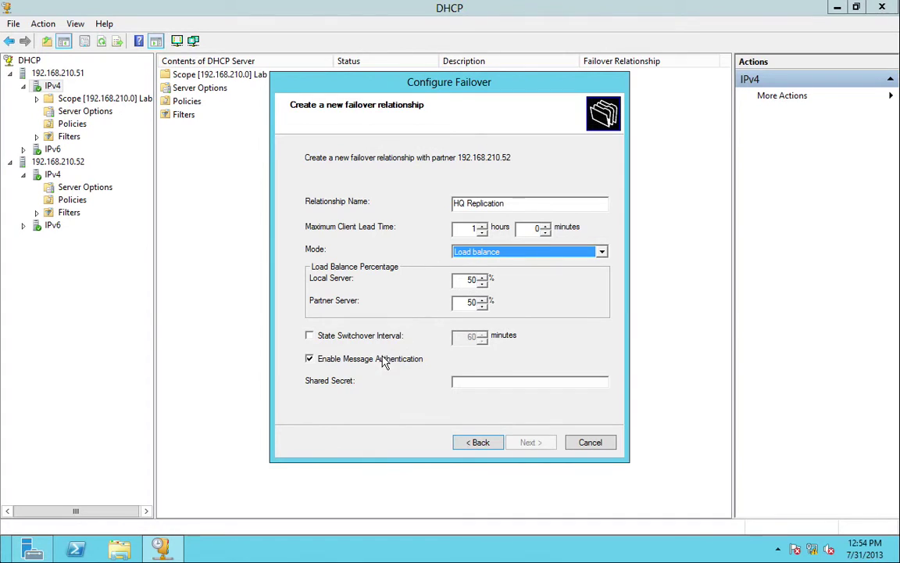
click(460, 381)
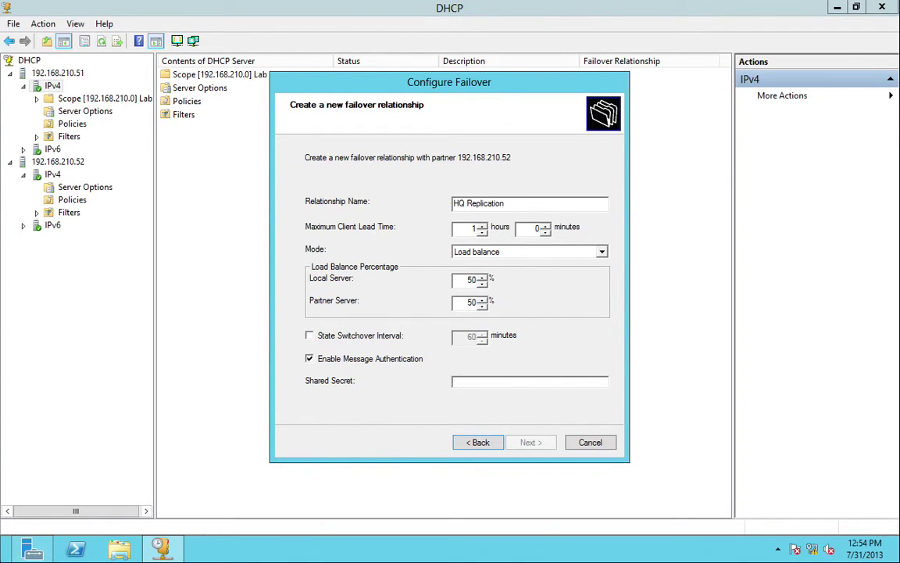
text(****)
Complete the HQ Replication failover wizard, then refresh 192.168.210.52's IPv4 node.
click(527, 446)
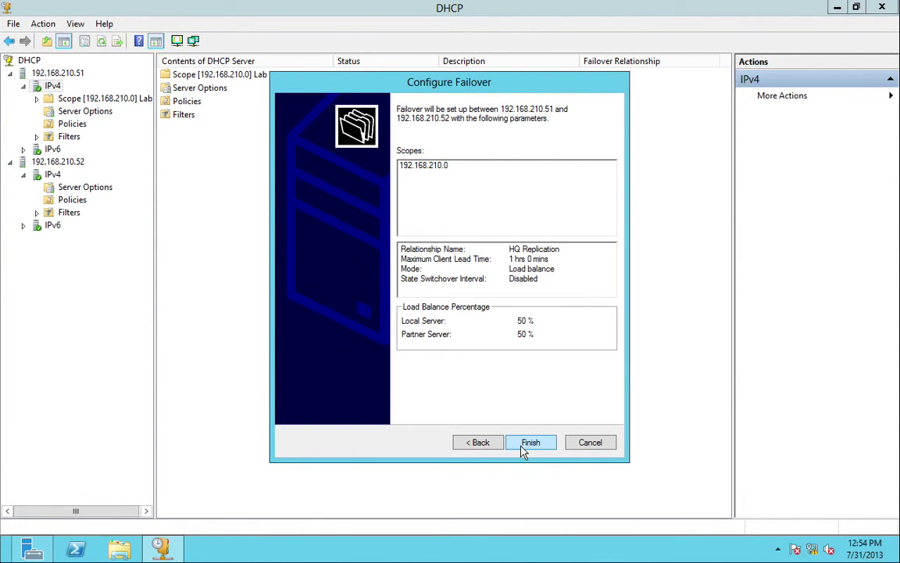
click(523, 447)
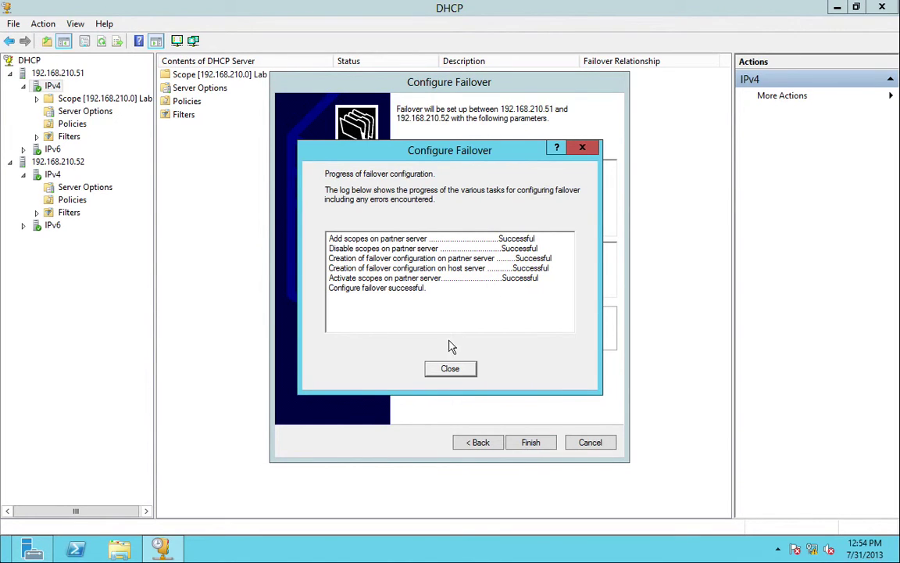
click(450, 368)
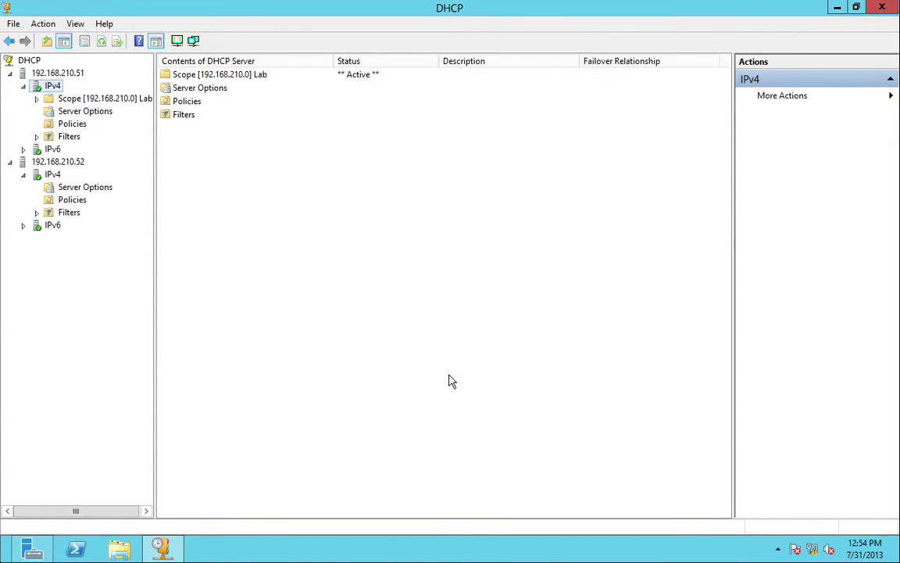
click(55, 175)
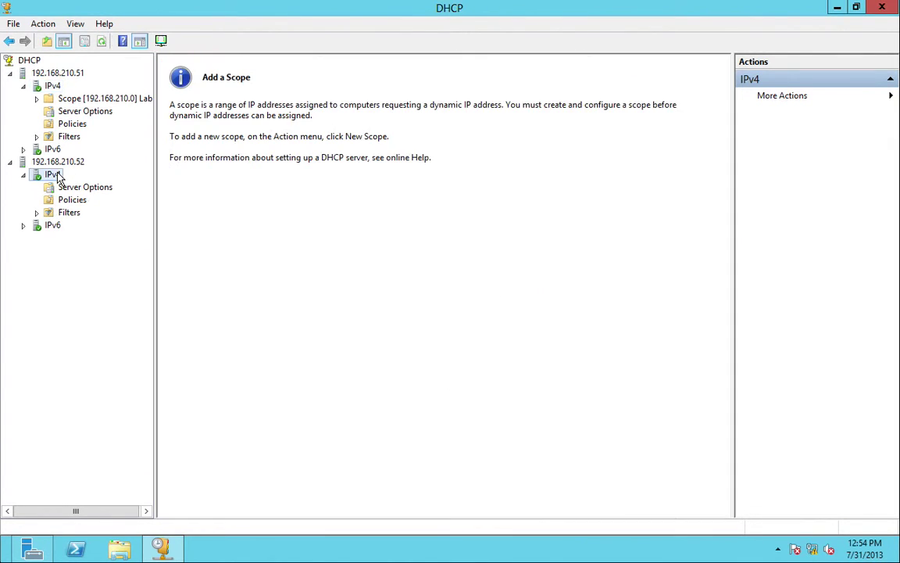
click(101, 43)
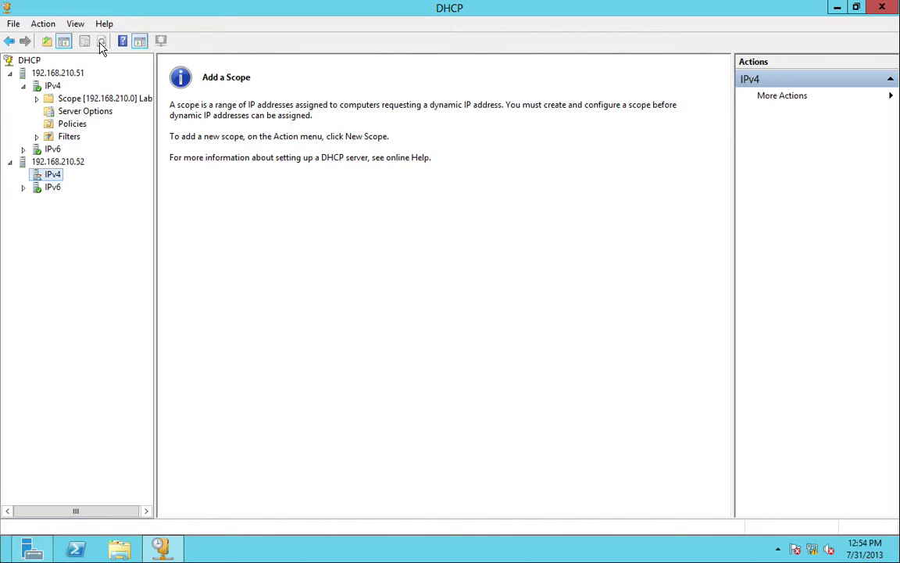
Open the replicated Lab scope on 192.168.210.52, compare leases with .51, and view its pool 192.168.210.100–110.
click(101, 42)
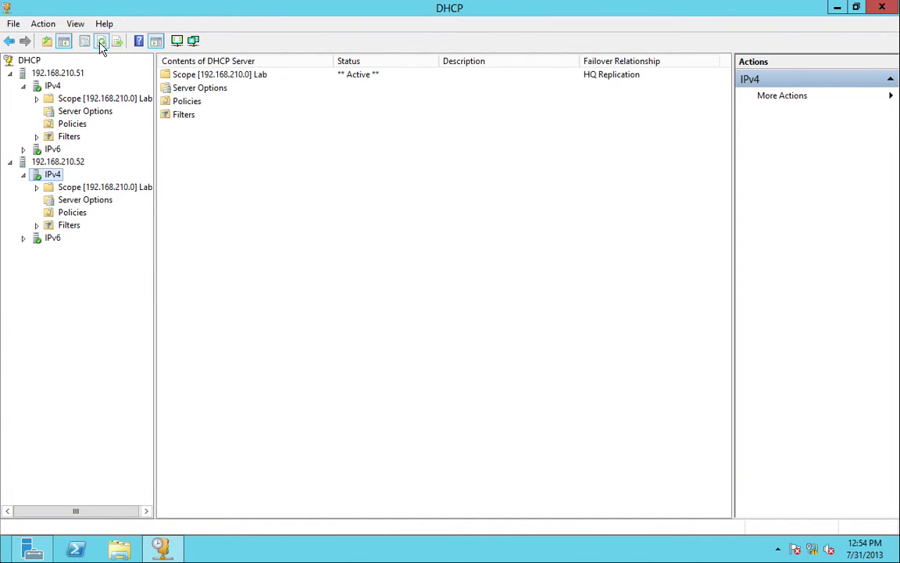
double_click(75, 191)
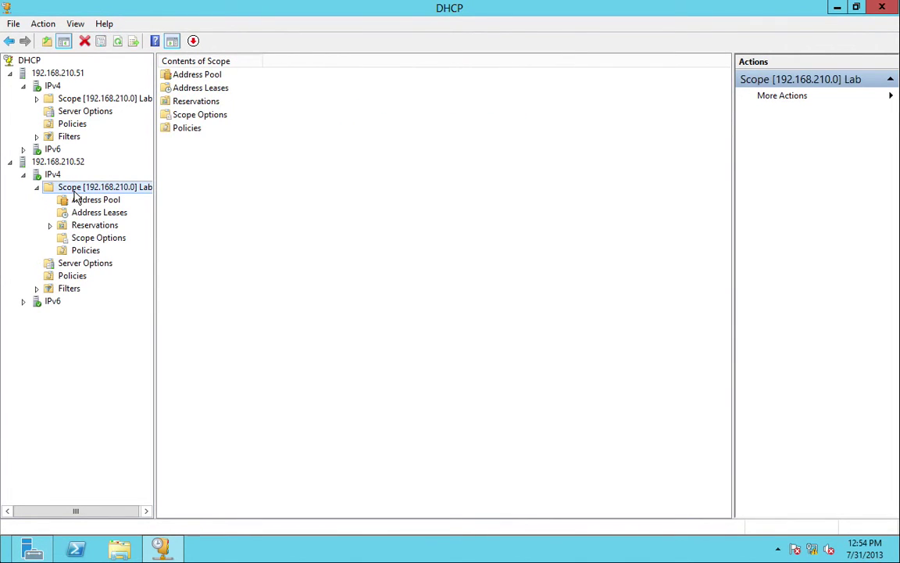
click(78, 209)
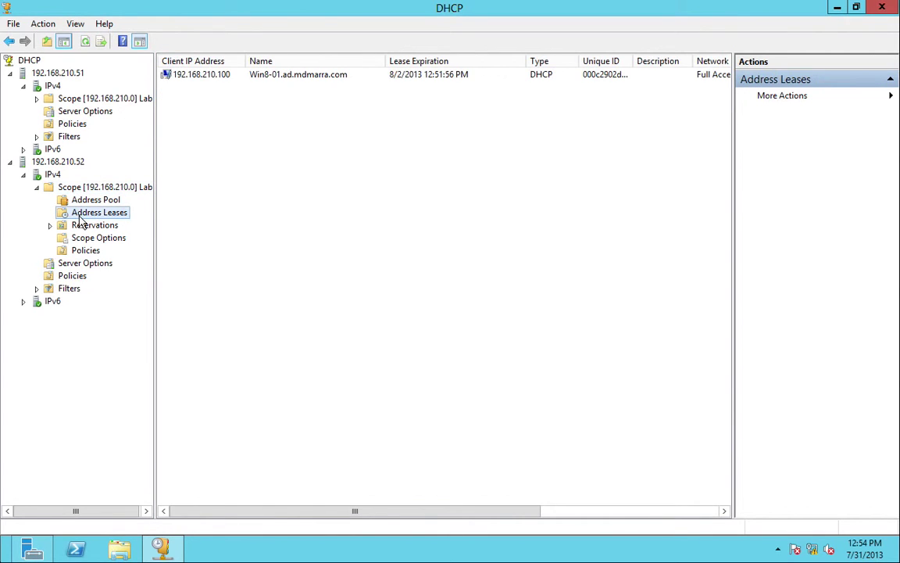
click(36, 98)
click(102, 124)
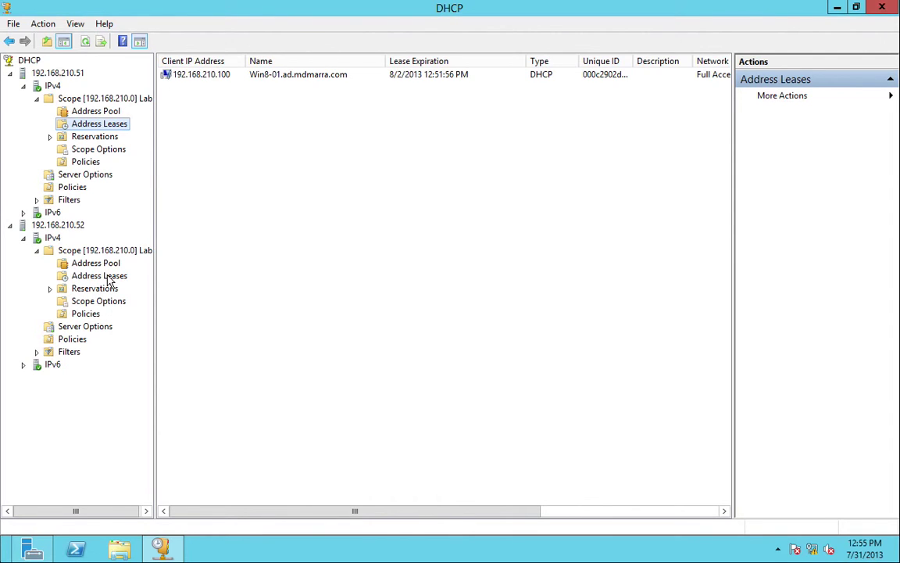
click(90, 264)
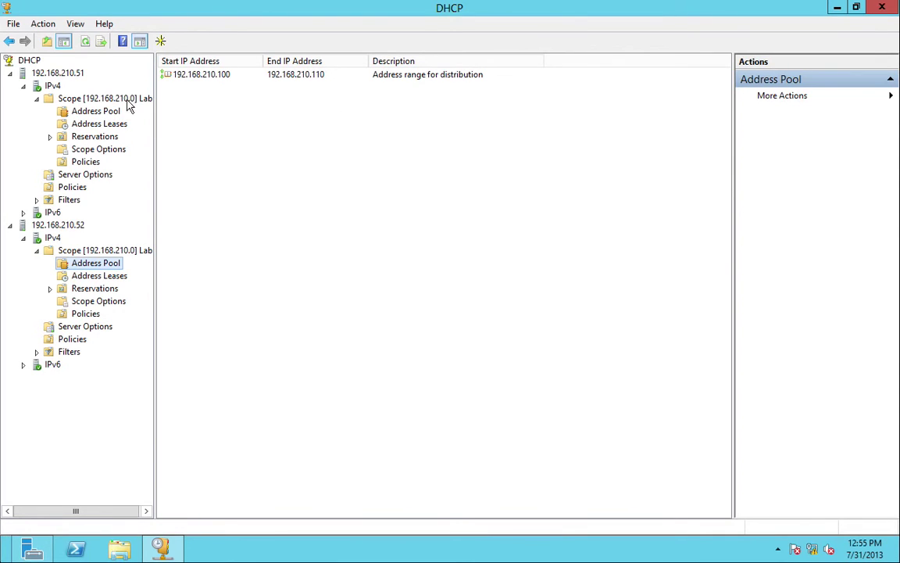
Compare 192.168.210.51's Lab address pool and leases against 192.168.210.52's address leases.
click(94, 111)
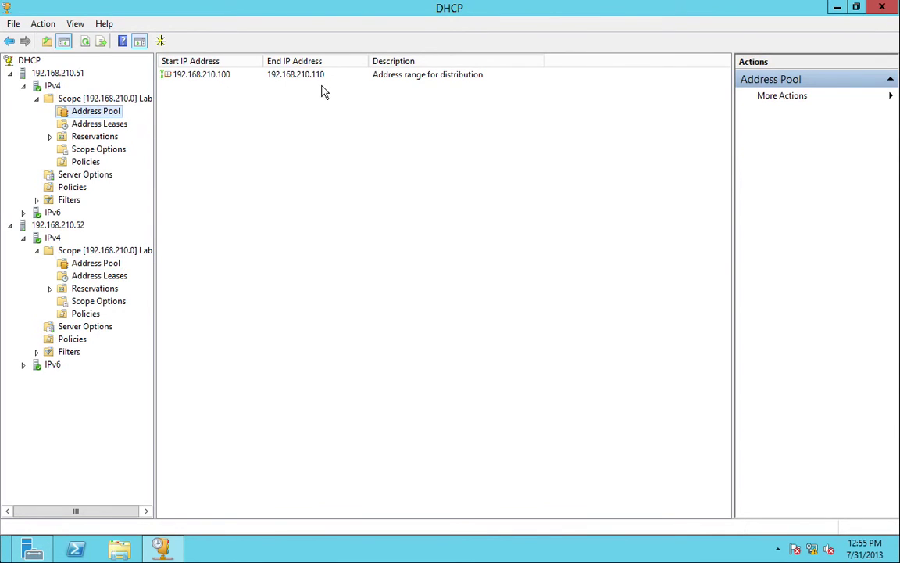
click(100, 123)
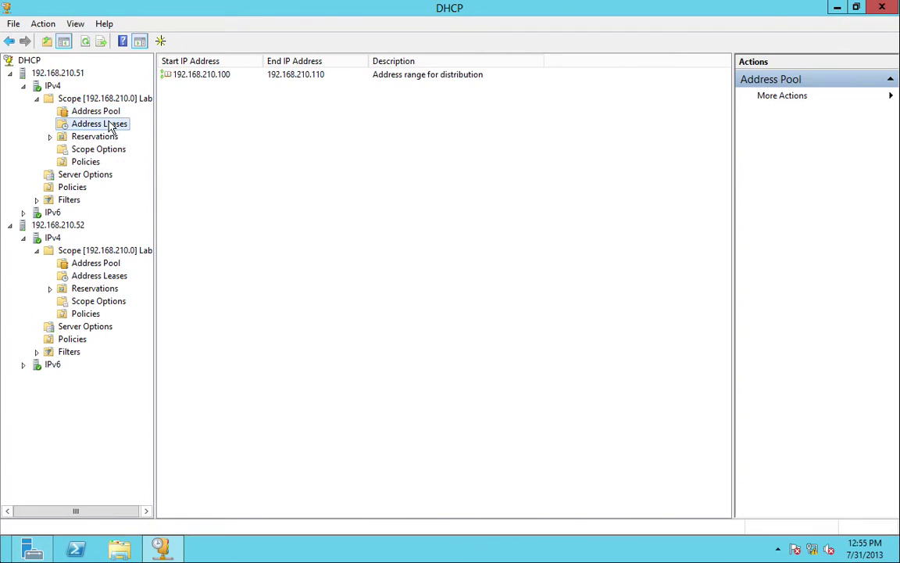
click(126, 276)
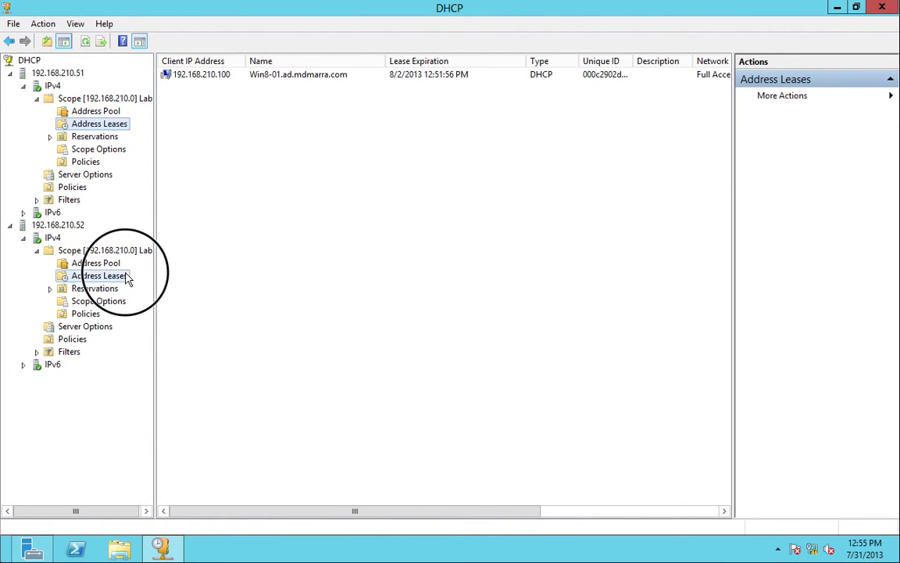